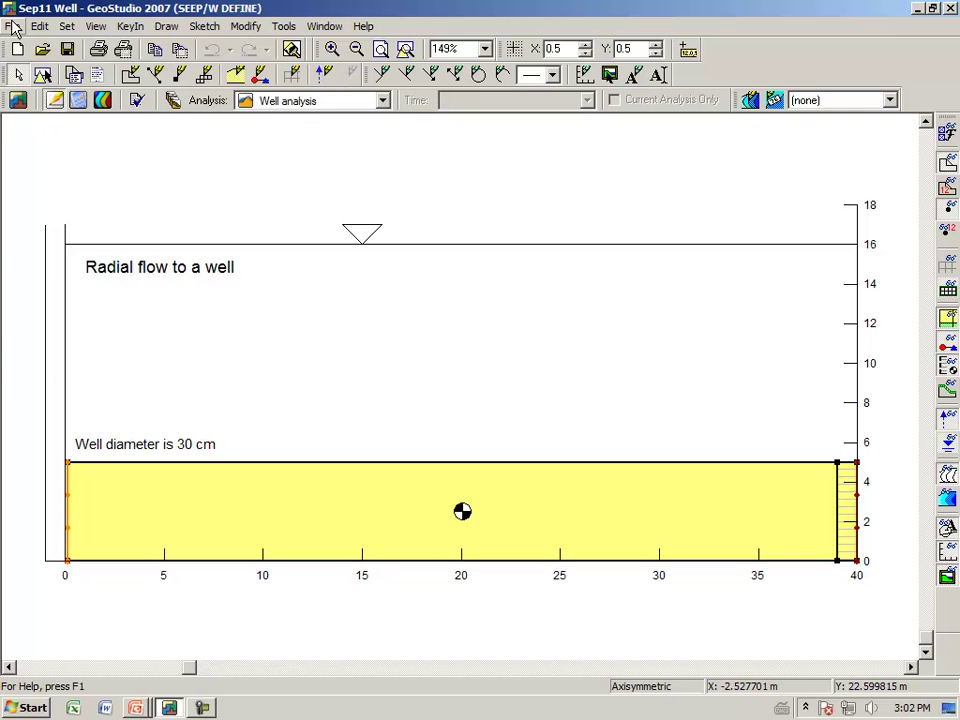
Step: Open the Sep11 Well model, zoom to fit all objects, and turn off element and node display
left_click(12, 26)
left_click(36, 66)
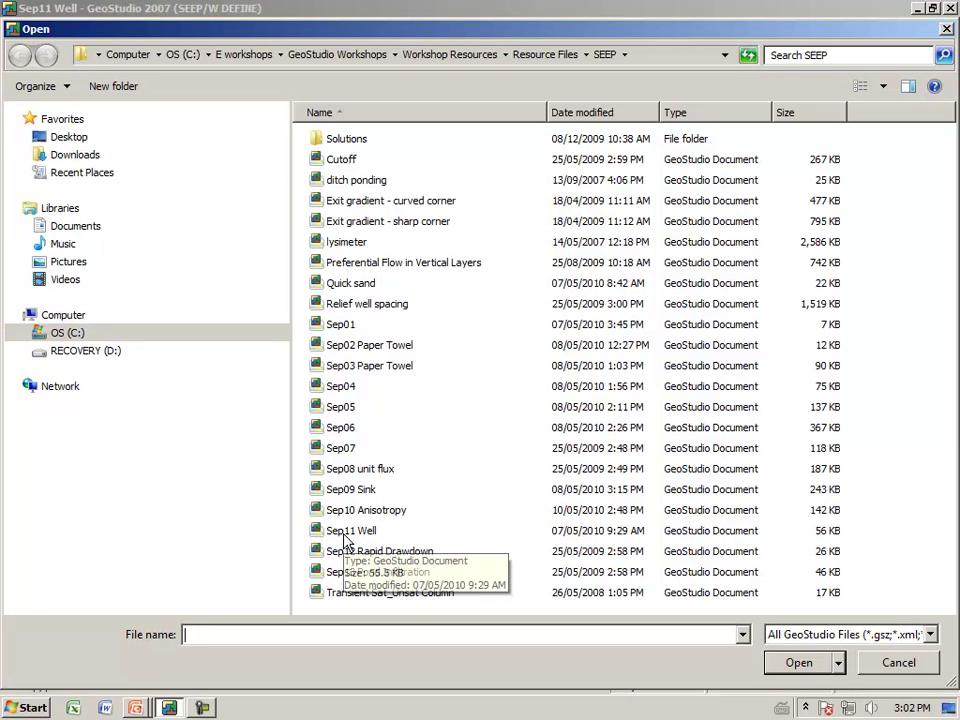
left_click(354, 539)
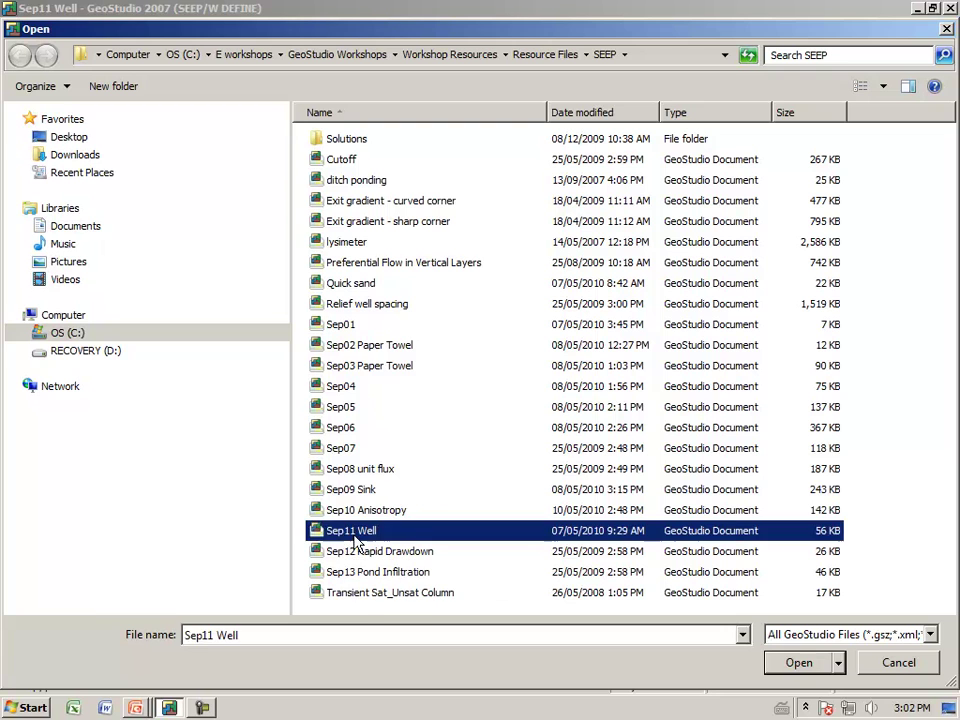
left_click(800, 665)
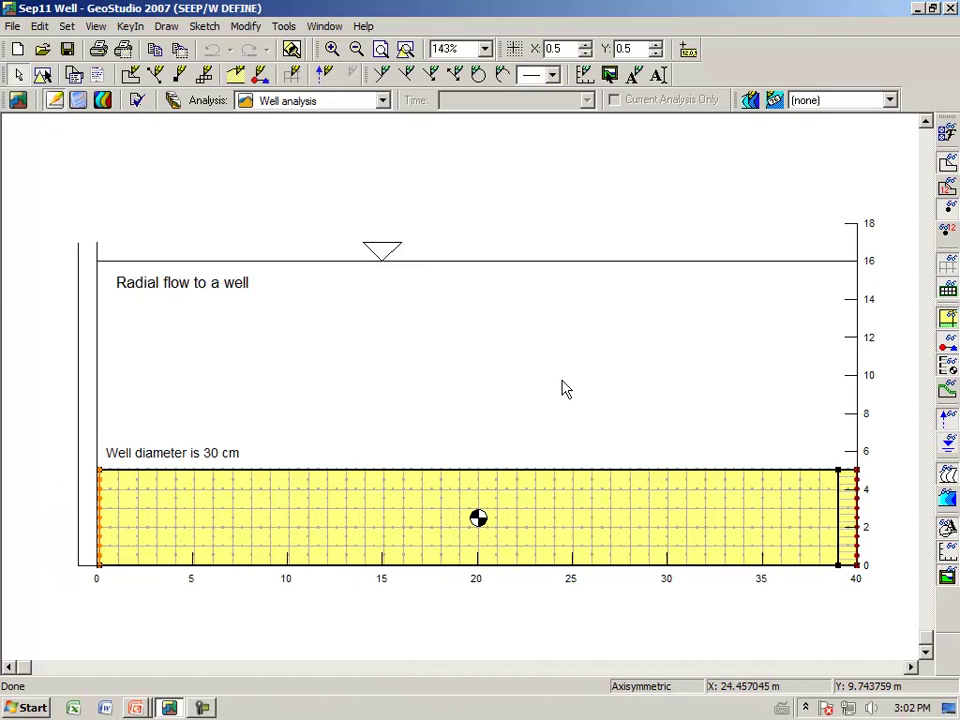
left_click(405, 49)
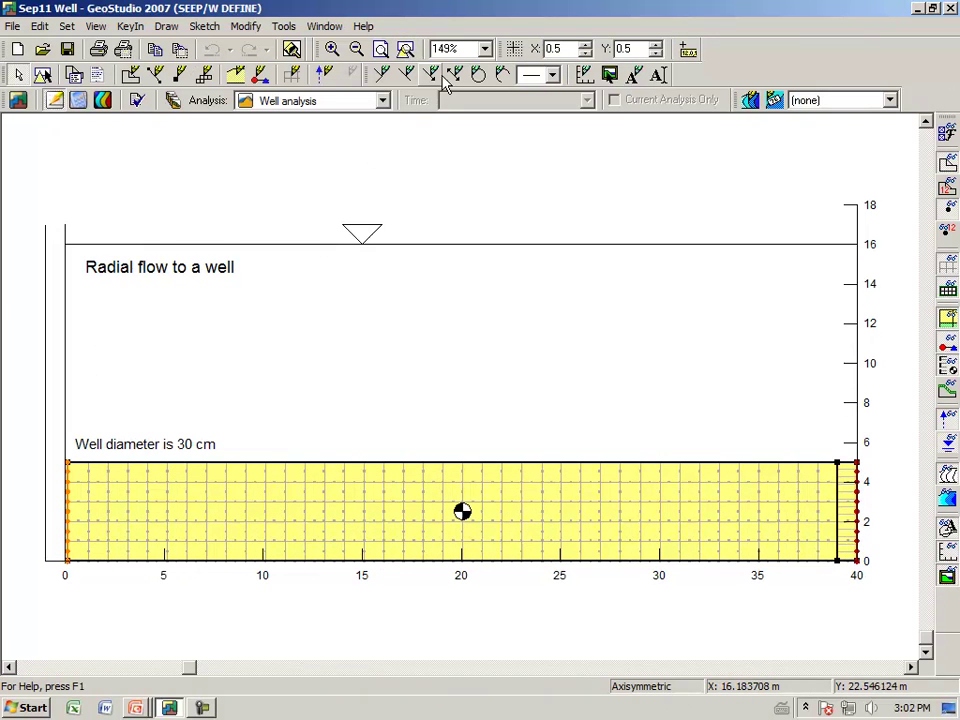
left_click(946, 265)
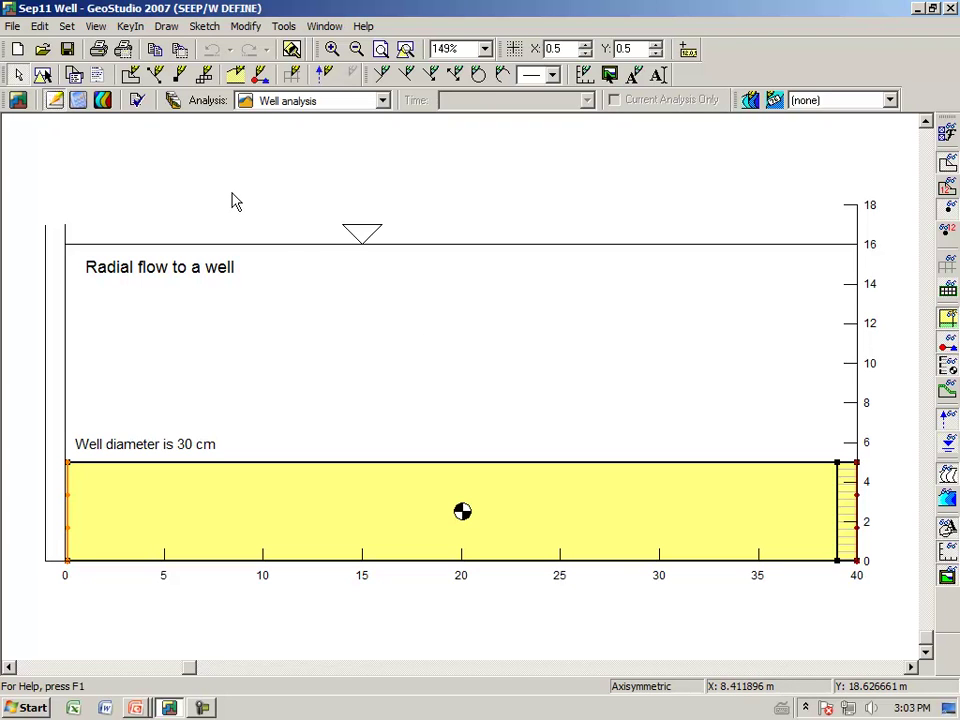
left_click(67, 28)
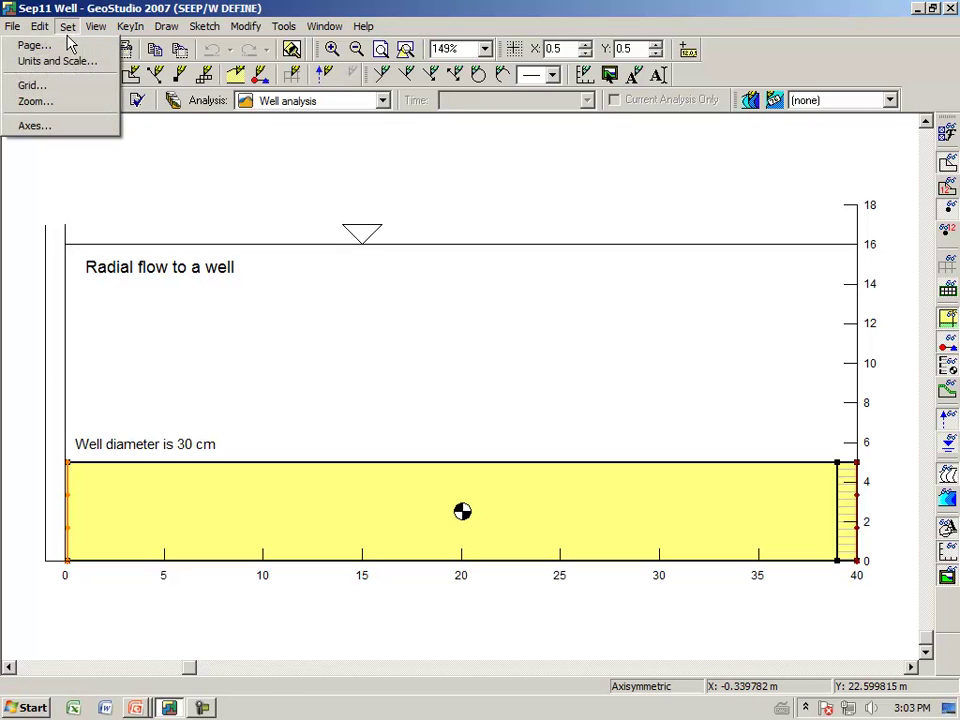
left_click(66, 61)
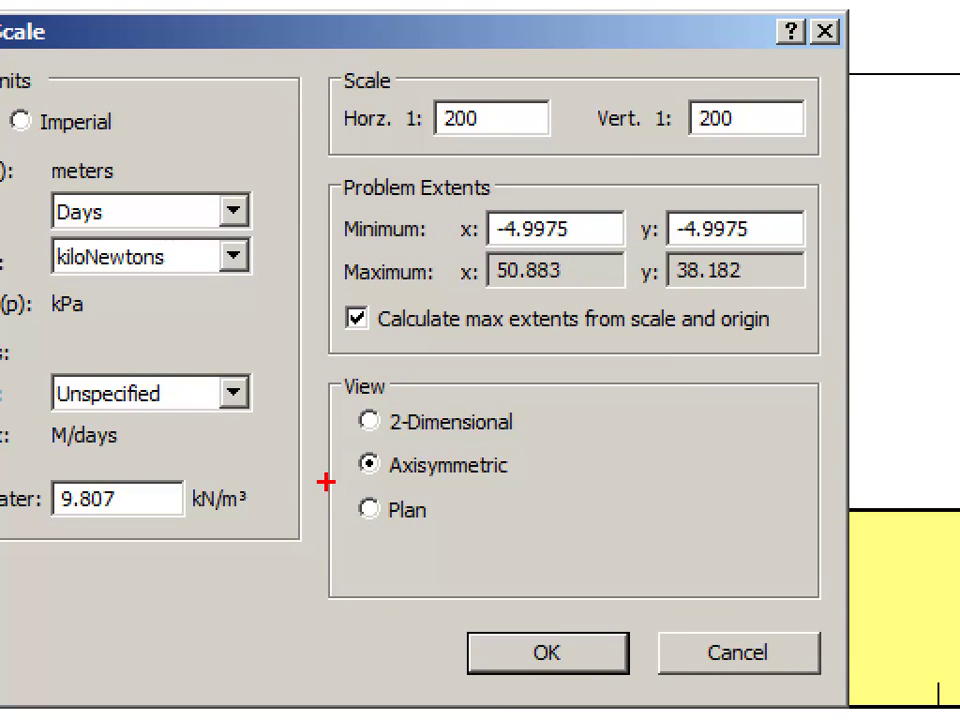
mouse_move(329, 480)
left_mouse_down()
mouse_move(513, 492)
mouse_move(530, 452)
mouse_move(352, 441)
mouse_move(332, 460)
mouse_move(338, 484)
left_mouse_up()
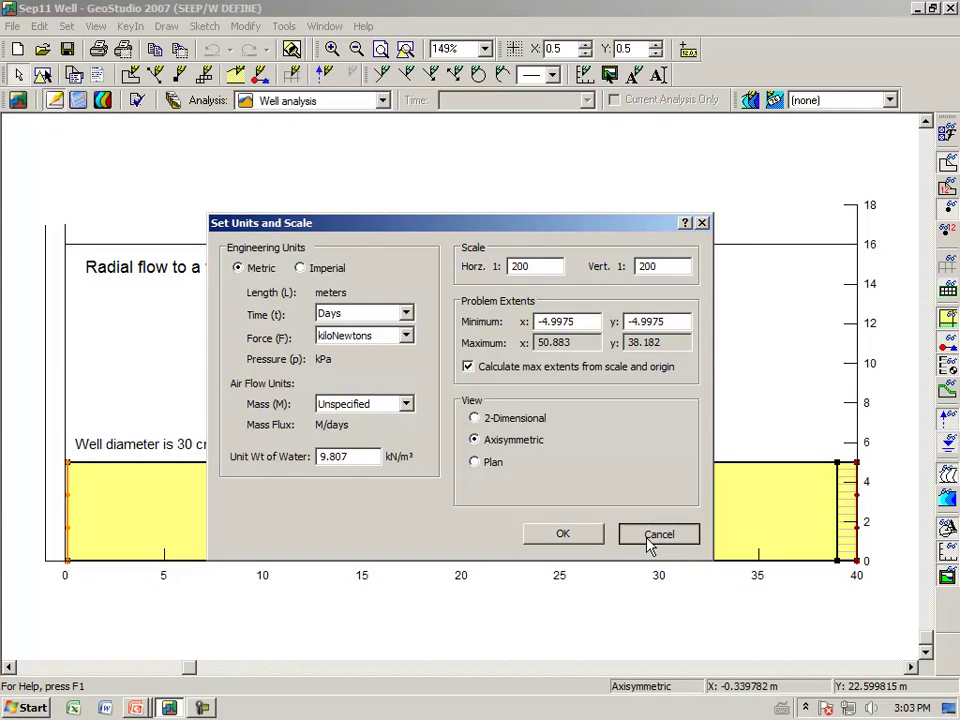
left_click(650, 538)
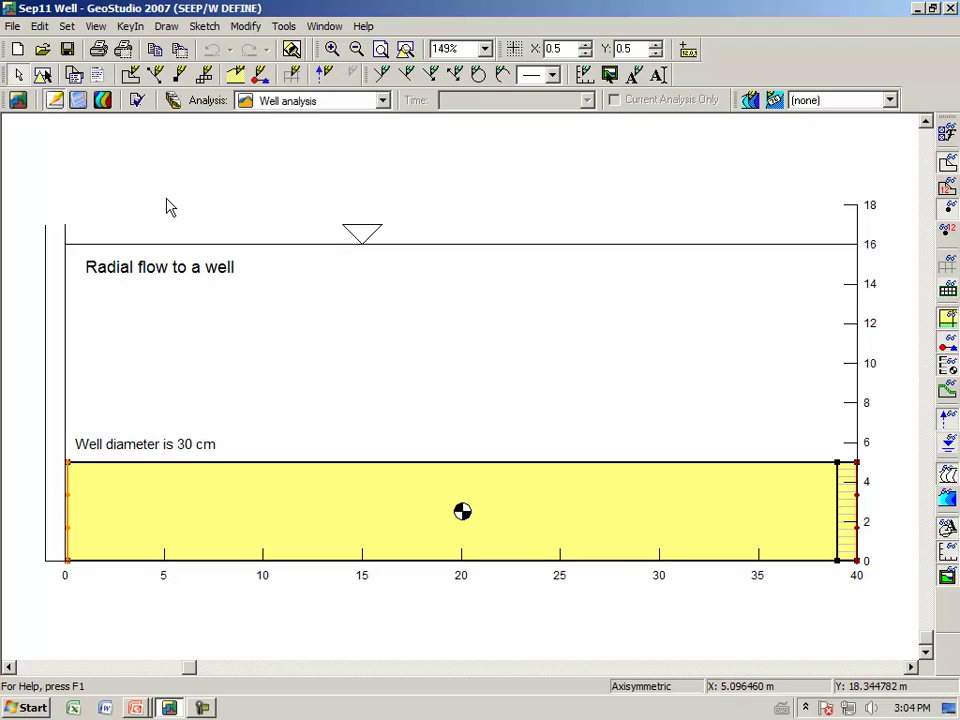
left_click(170, 28)
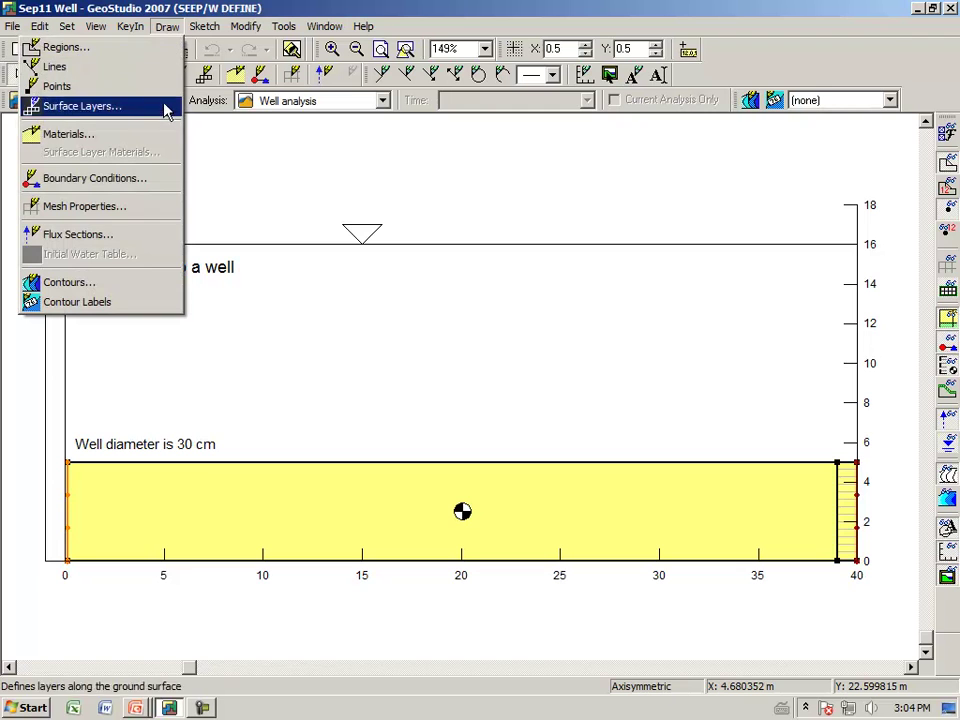
left_click(153, 207)
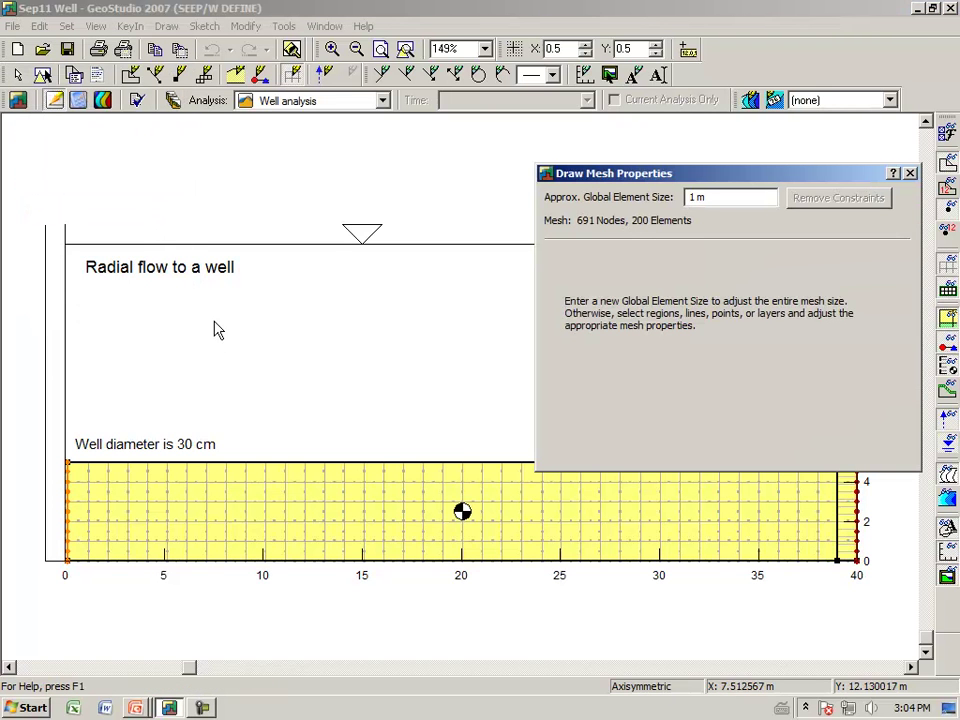
left_click(272, 513)
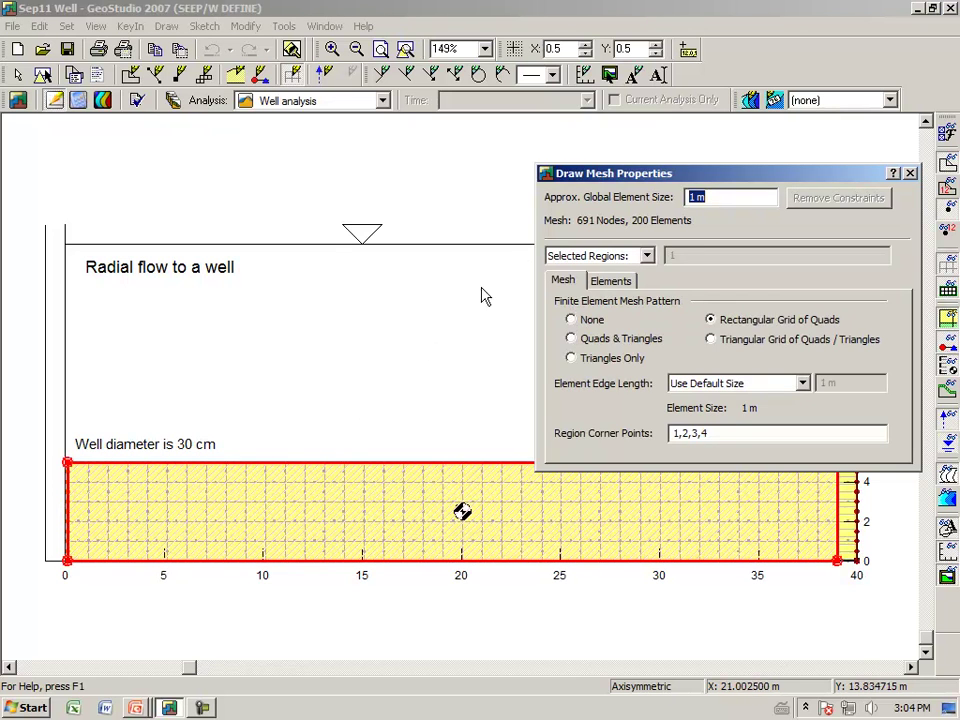
left_click_drag(690, 180, 424, 182)
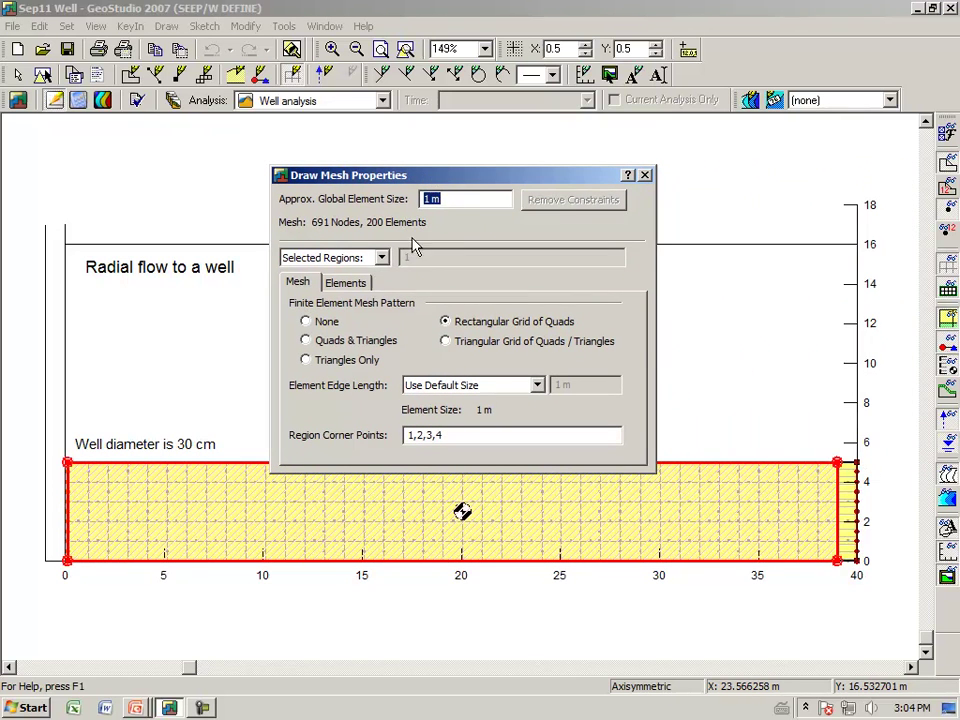
left_click(348, 285)
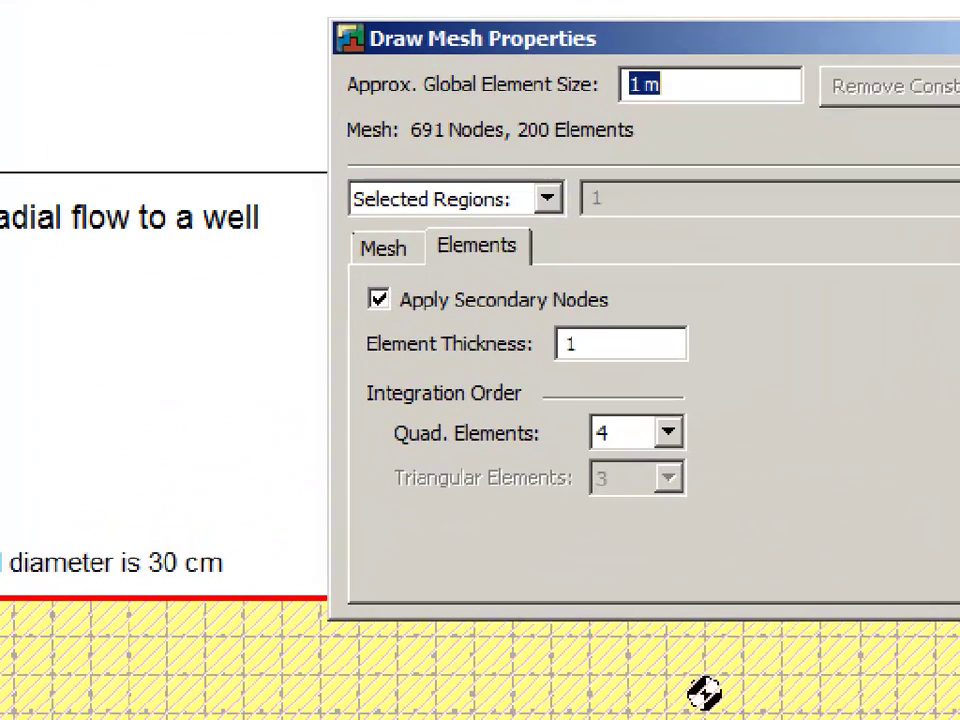
mouse_move(397, 366)
left_mouse_down()
mouse_move(576, 370)
mouse_move(607, 354)
mouse_move(613, 324)
mouse_move(486, 311)
left_mouse_up()
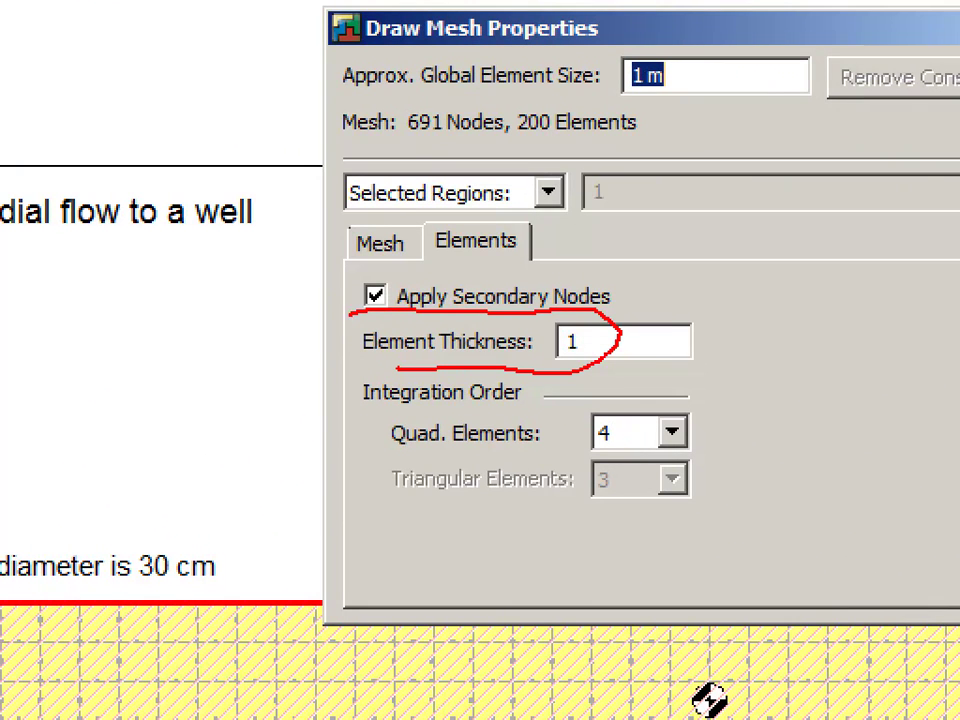
left_click_drag(396, 367, 352, 318)
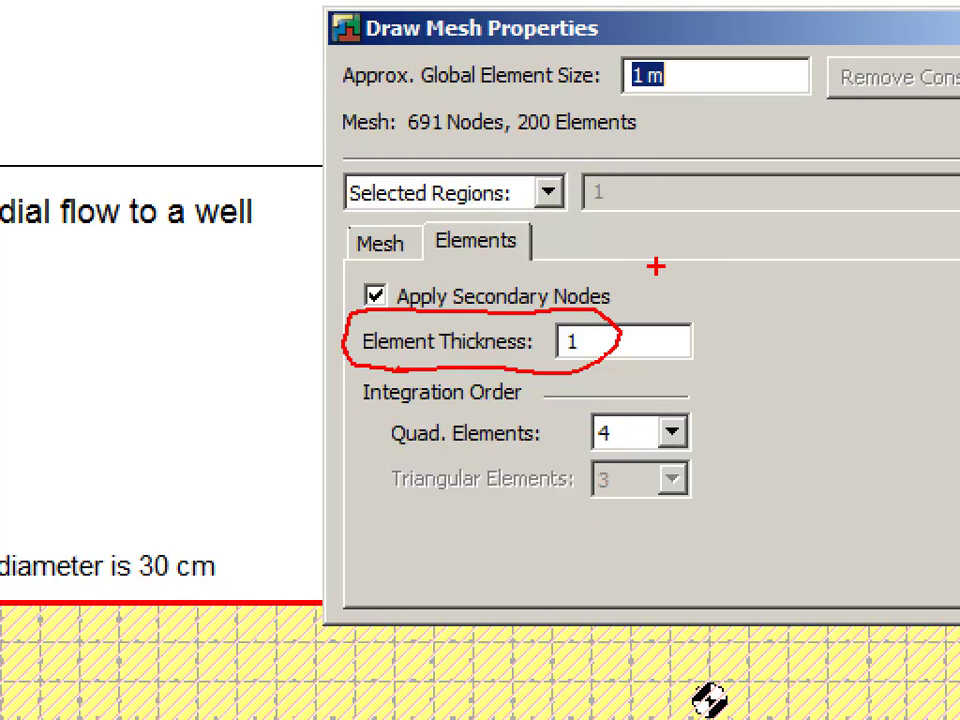
mouse_move(658, 270)
left_mouse_down()
mouse_move(650, 297)
mouse_move(690, 279)
mouse_move(701, 297)
mouse_move(754, 268)
mouse_move(860, 285)
left_mouse_up()
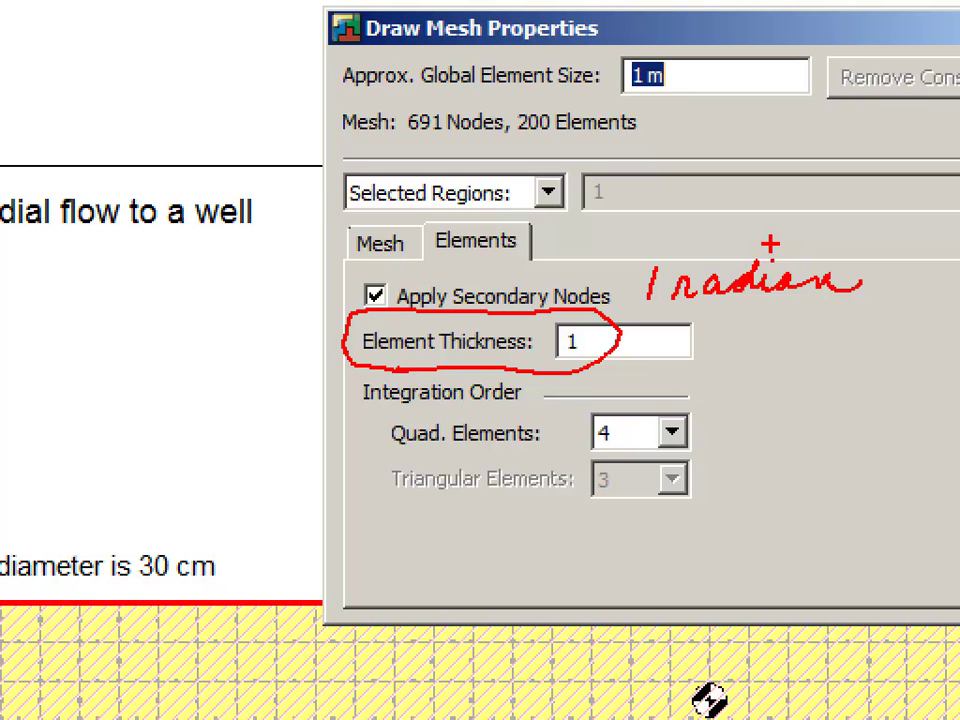
key("Escape")
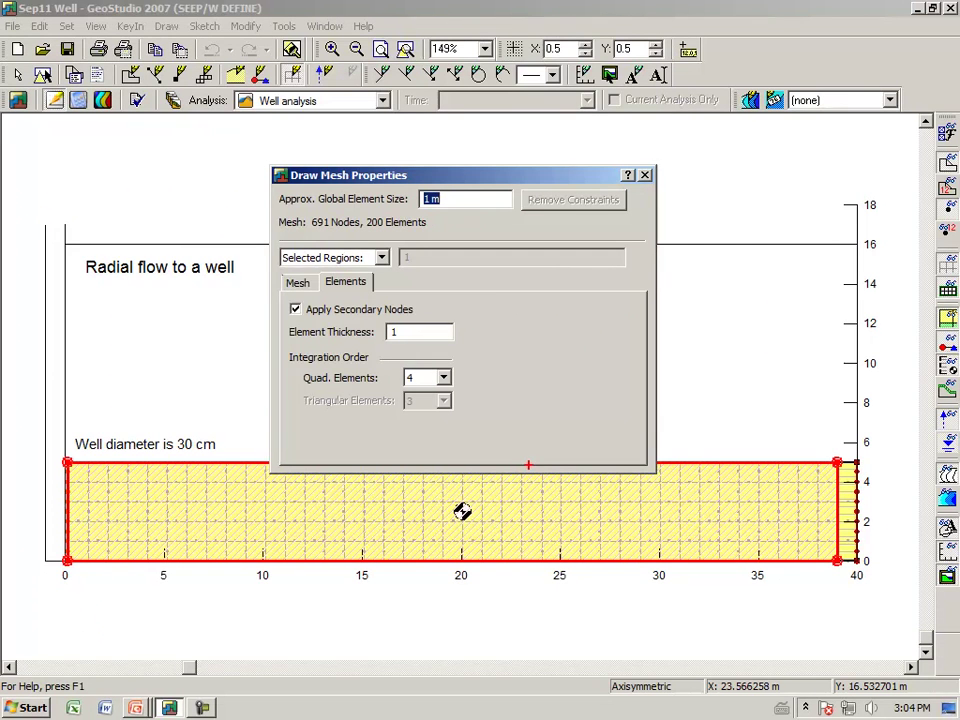
mouse_move(489, 318)
left_mouse_down()
mouse_move(548, 306)
mouse_move(515, 340)
mouse_move(605, 315)
mouse_move(609, 305)
mouse_move(617, 315)
mouse_move(682, 302)
left_mouse_up()
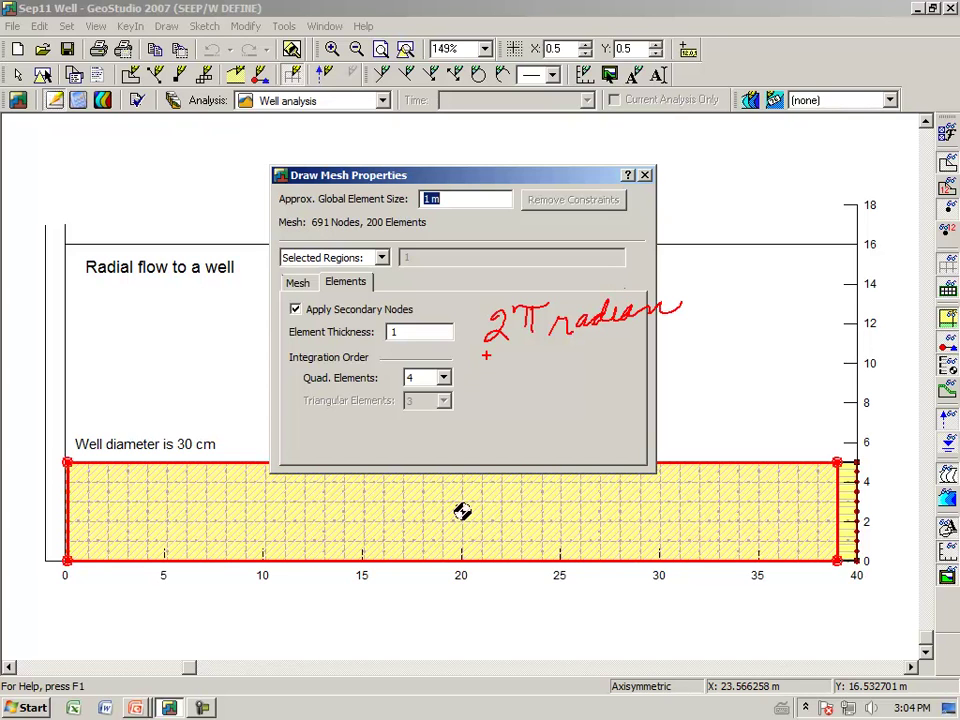
mouse_move(486, 358)
left_mouse_down()
mouse_move(494, 394)
mouse_move(530, 381)
mouse_move(535, 361)
mouse_move(562, 379)
mouse_move(667, 343)
left_mouse_up()
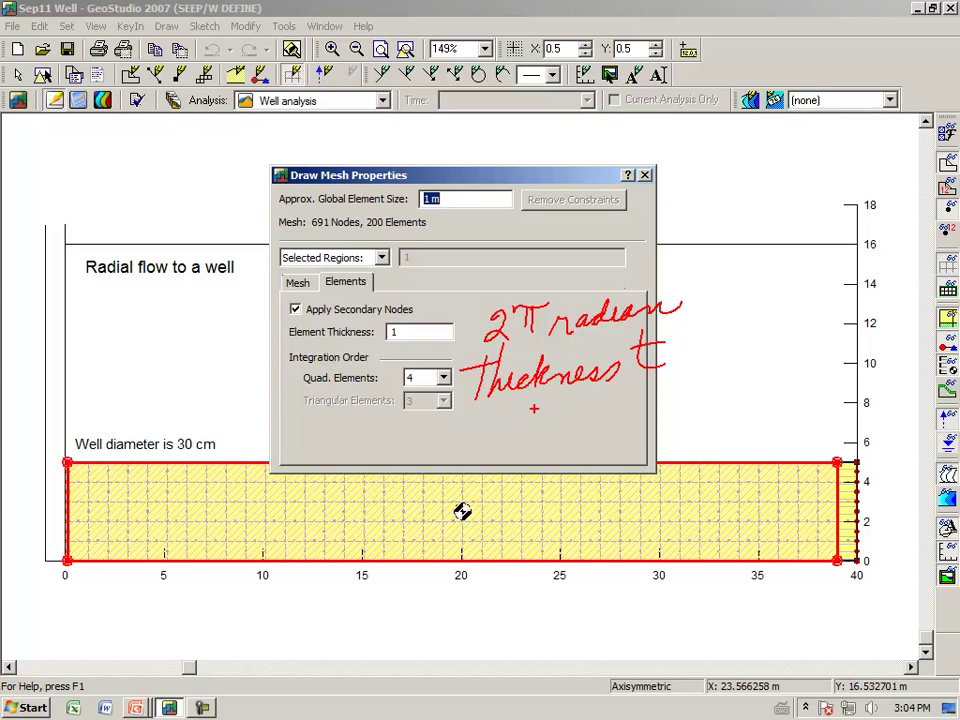
mouse_move(481, 421)
left_mouse_down()
mouse_move(552, 419)
mouse_move(596, 397)
mouse_move(574, 436)
left_mouse_up()
left_click_drag(589, 409, 591, 434)
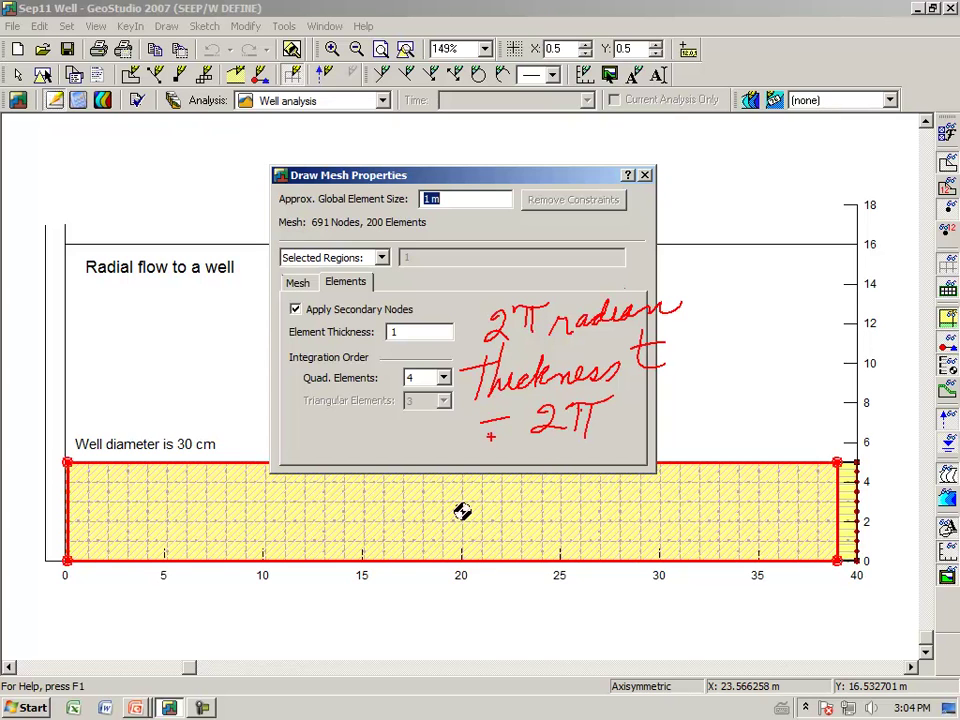
left_click_drag(485, 420, 507, 419)
left_click_drag(502, 413, 501, 433)
key("Escape")
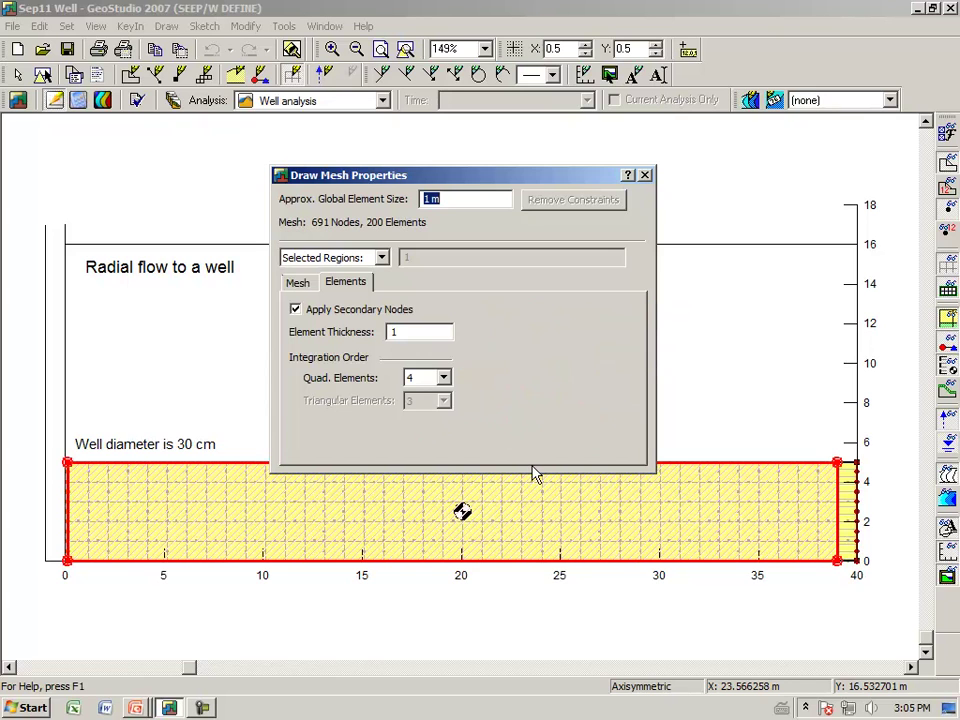
Step: Close Draw Mesh Properties and sketch a sloped line with an arc marking one radian
left_click(645, 176)
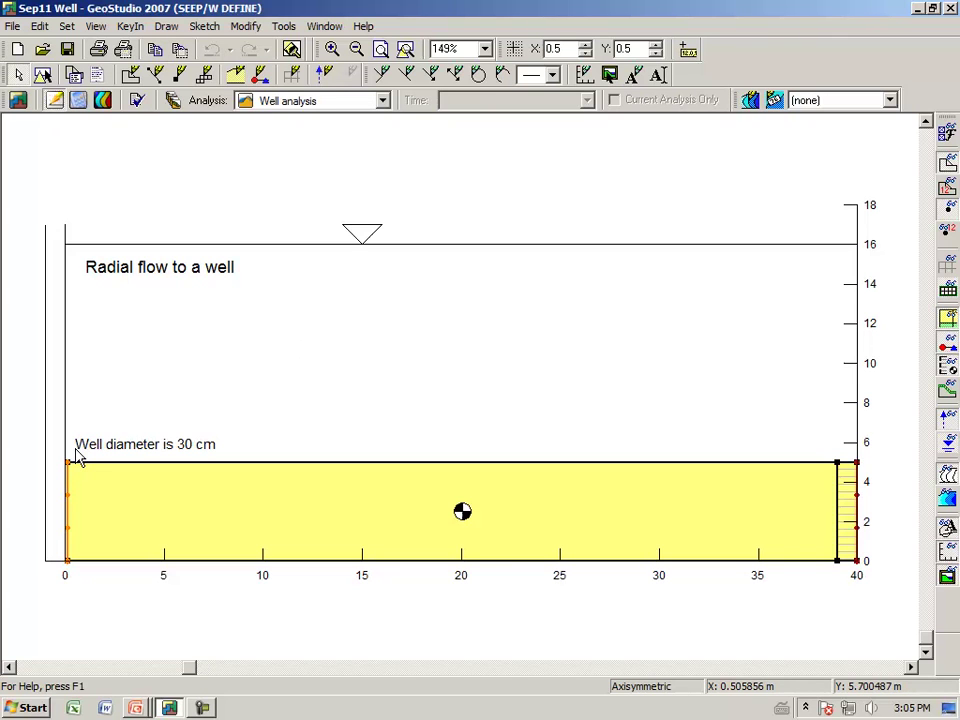
key("ctrl+2")
left_click_drag(65, 461, 415, 240)
mouse_move(261, 460)
left_mouse_down()
mouse_move(221, 360)
mouse_move(275, 385)
mouse_move(298, 362)
mouse_move(318, 360)
mouse_move(343, 323)
mouse_move(357, 350)
left_mouse_up()
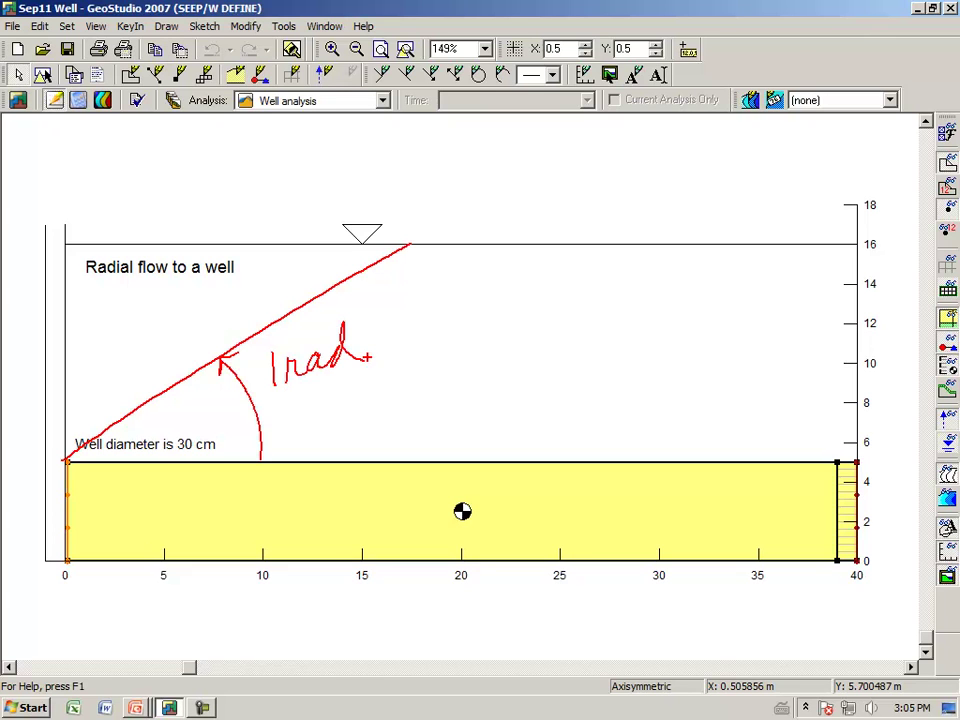
Step: Annotate '1 rad or 2π' beside the arc, then clear the sketch
left_click_drag(424, 352, 452, 354)
mouse_move(532, 344)
left_mouse_down()
mouse_move(521, 350)
mouse_move(542, 377)
mouse_move(572, 340)
mouse_move(600, 340)
left_mouse_up()
mouse_move(561, 346)
left_mouse_down()
mouse_move(565, 380)
mouse_move(552, 376)
mouse_move(670, 350)
mouse_move(697, 370)
mouse_move(724, 362)
left_mouse_up()
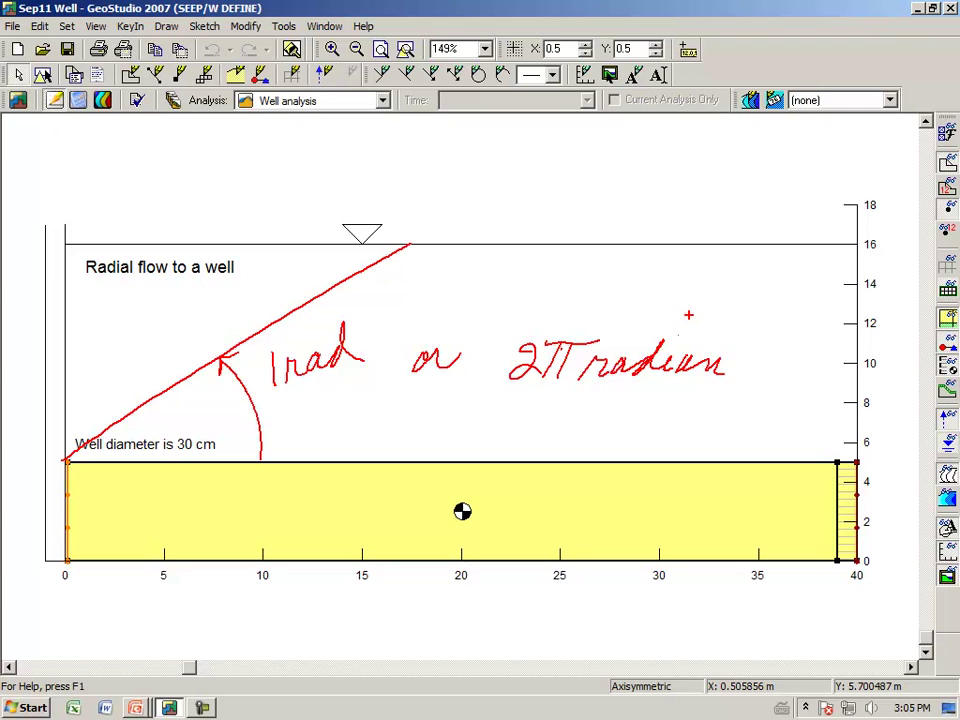
key("Escape")
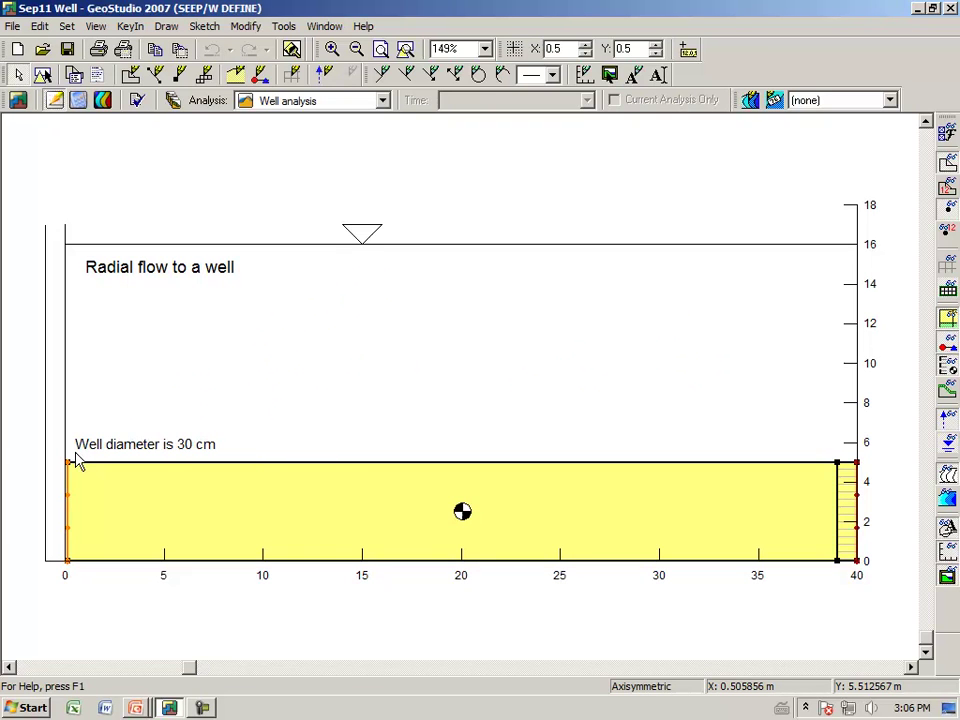
Step: Zoom in on the region's left edge and draw a leader from the 0 mark labelled 'centre'
left_click(332, 48)
left_click_drag(144, 379, 47, 625)
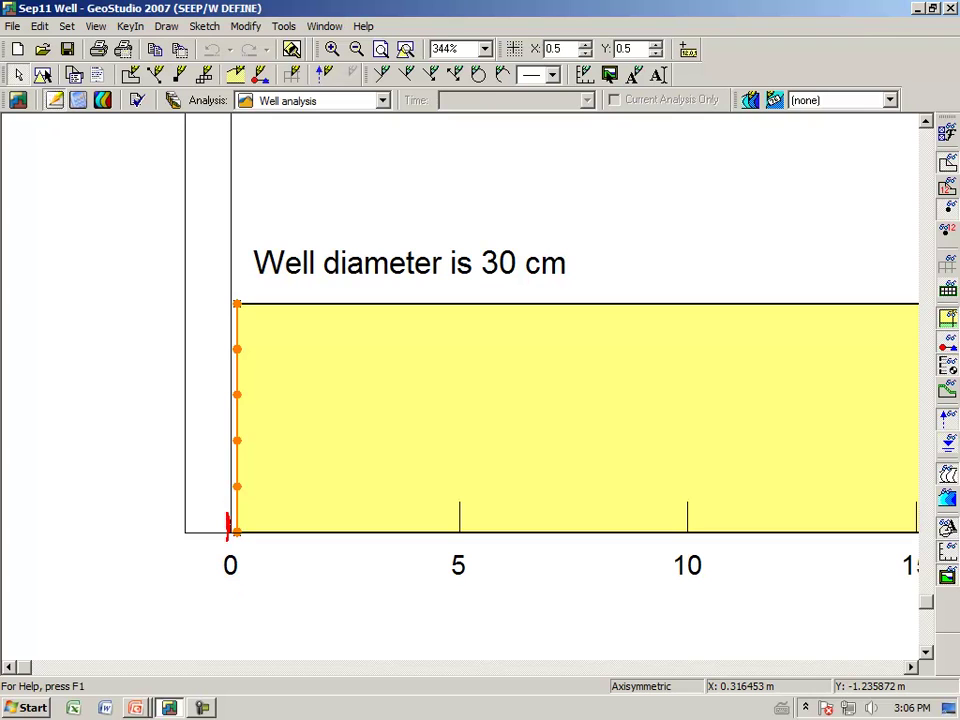
mouse_move(229, 538)
left_mouse_down()
mouse_move(322, 577)
mouse_move(416, 568)
left_mouse_up()
left_click(412, 563)
left_click(412, 574)
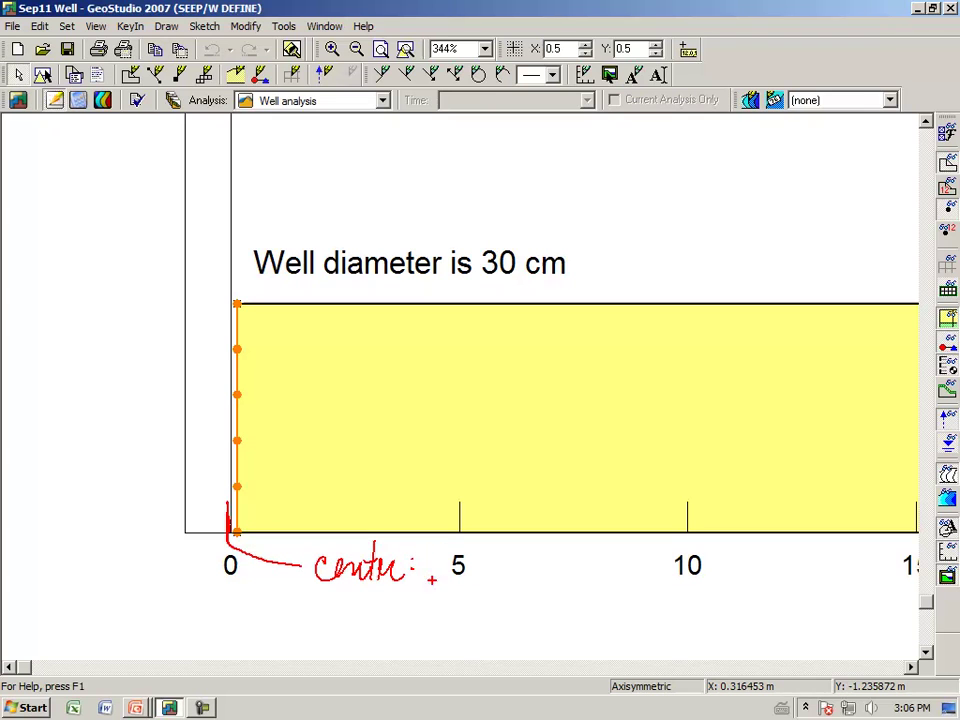
Step: Note 'zero' and 'x = 0' at the origin, then clear the handwritten notes
mouse_move(366, 596)
left_mouse_down()
mouse_move(380, 628)
mouse_move(412, 592)
left_mouse_up()
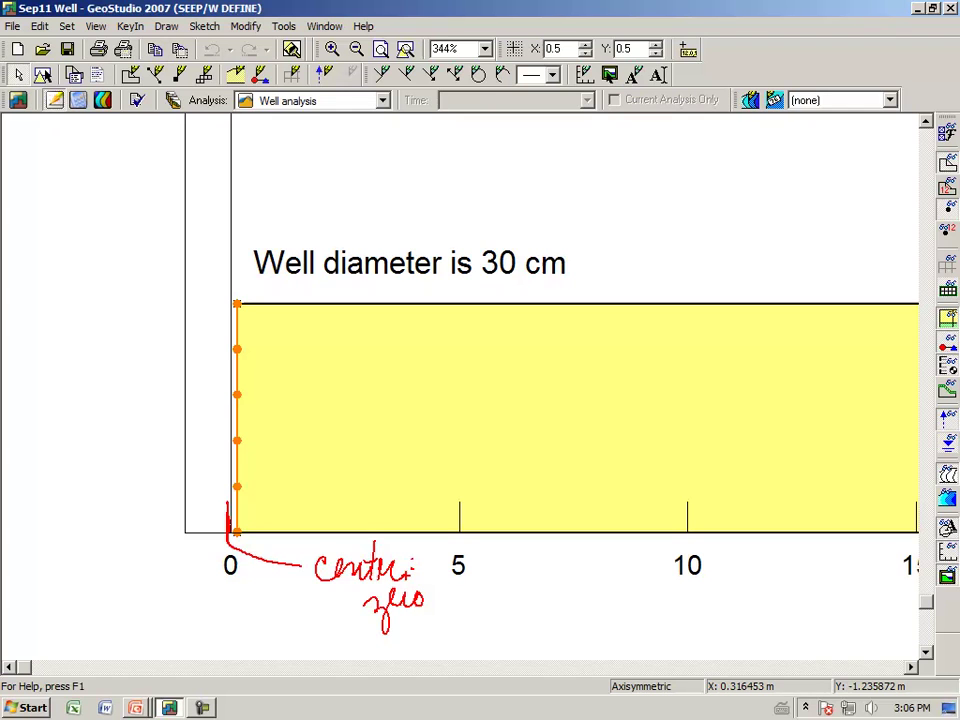
mouse_move(172, 588)
left_mouse_down()
mouse_move(186, 603)
mouse_move(171, 619)
left_mouse_up()
mouse_move(199, 597)
left_mouse_down()
mouse_move(218, 604)
mouse_move(245, 590)
left_mouse_up()
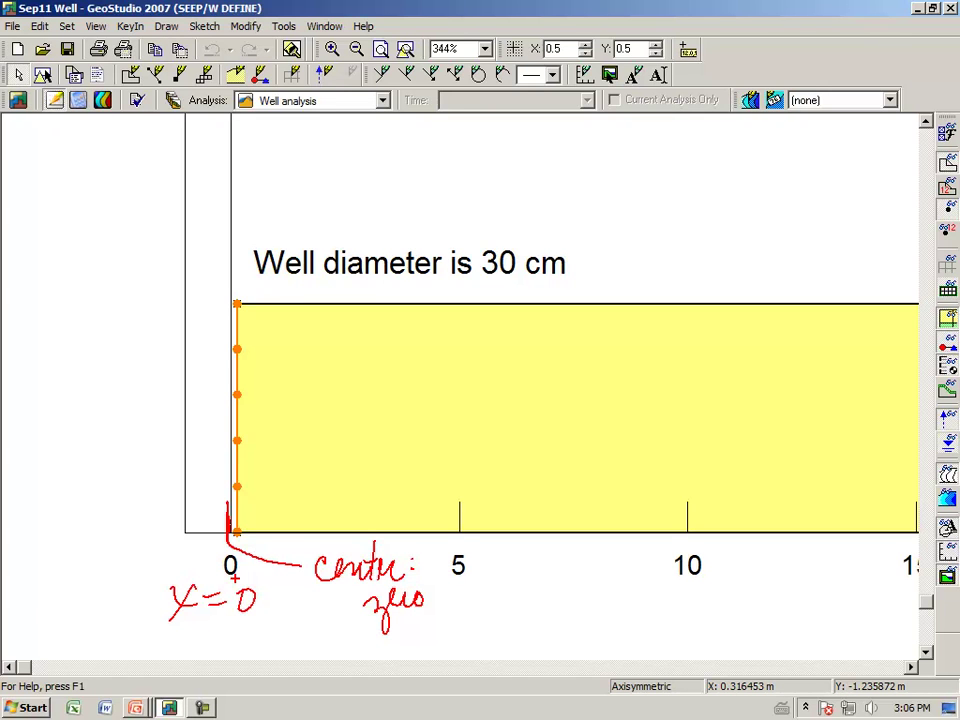
key("Escape")
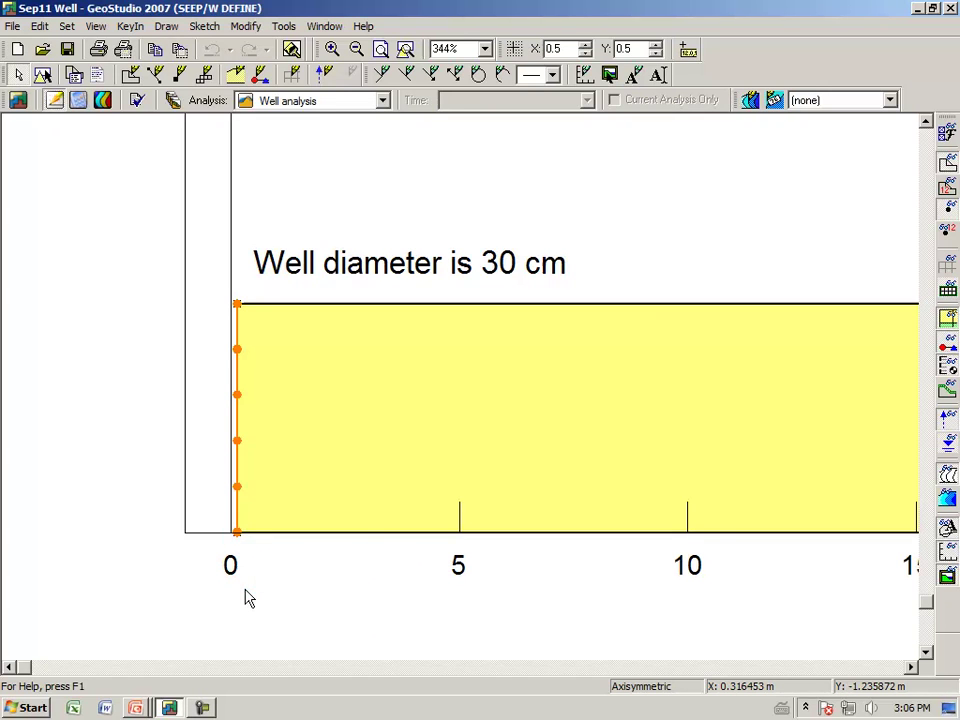
Step: Zoom to fit the full 5 m thick soil region spanning x = 0 to 40 m
left_click(405, 50)
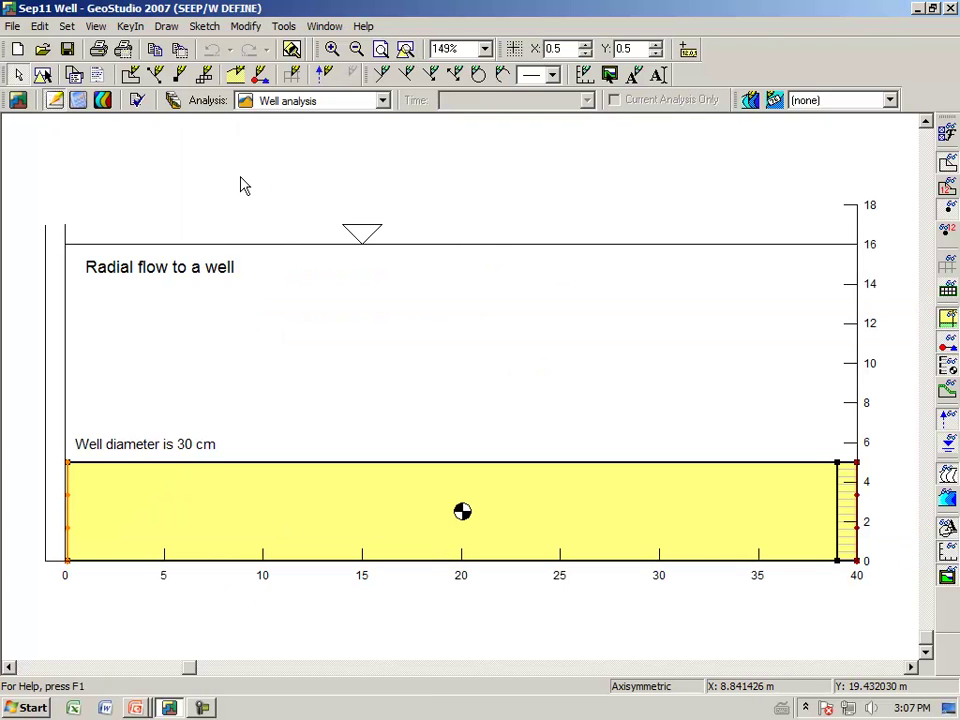